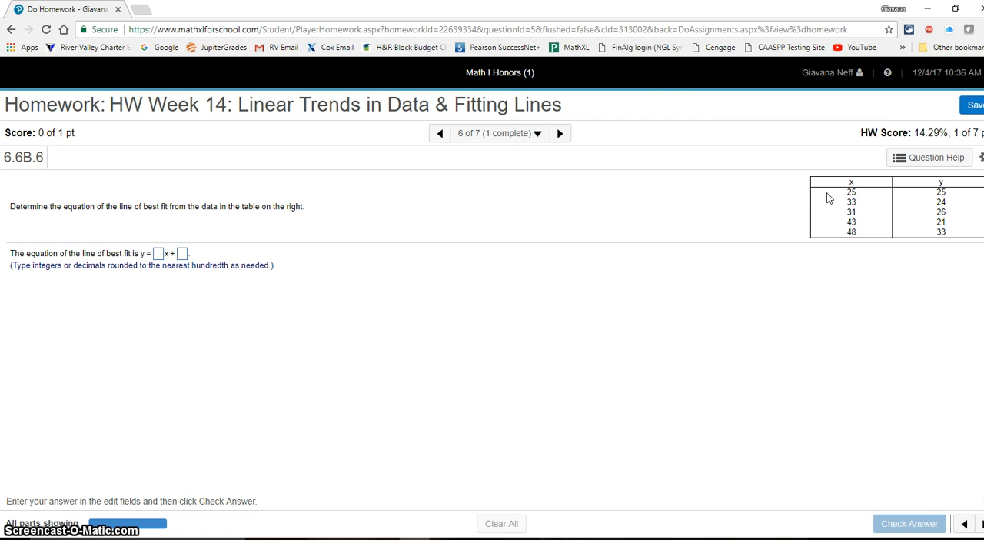
Open the Desmos graphing calculator from desmos.com in a new browser tab
{"action": "left_click", "coordinate": [144, 11]}
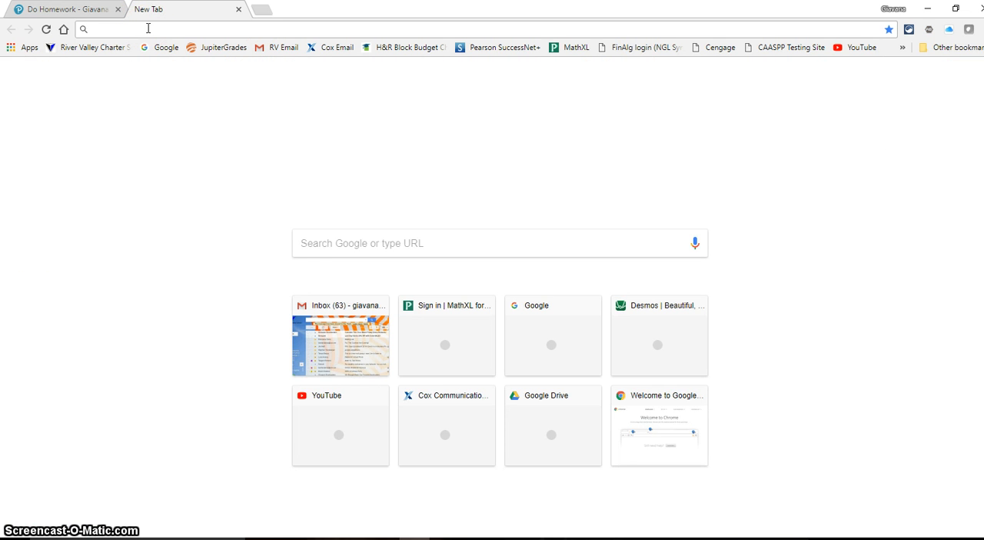
{"action": "type", "text": "desmos.com"}
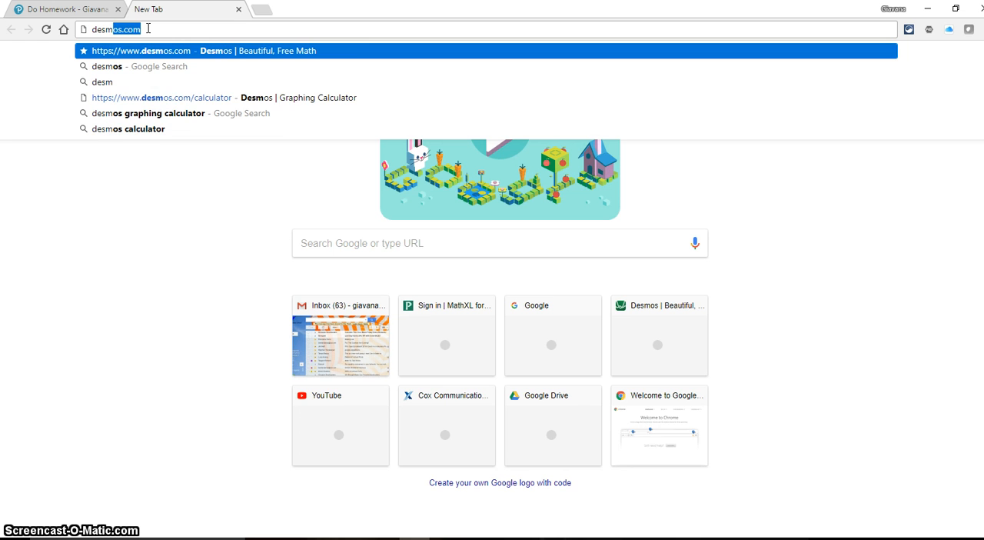
{"action": "left_click", "coordinate": [193, 52]}
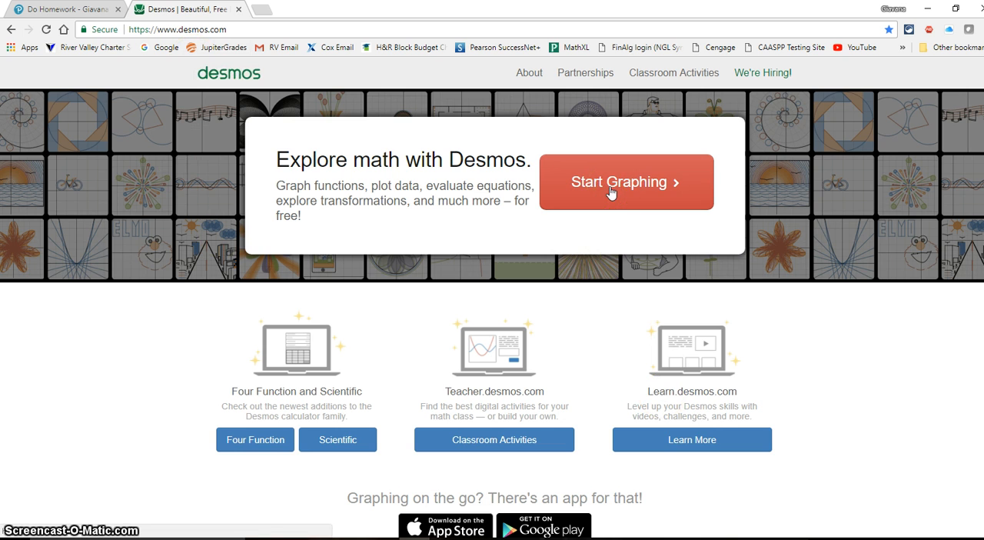
{"action": "left_click", "coordinate": [610, 187]}
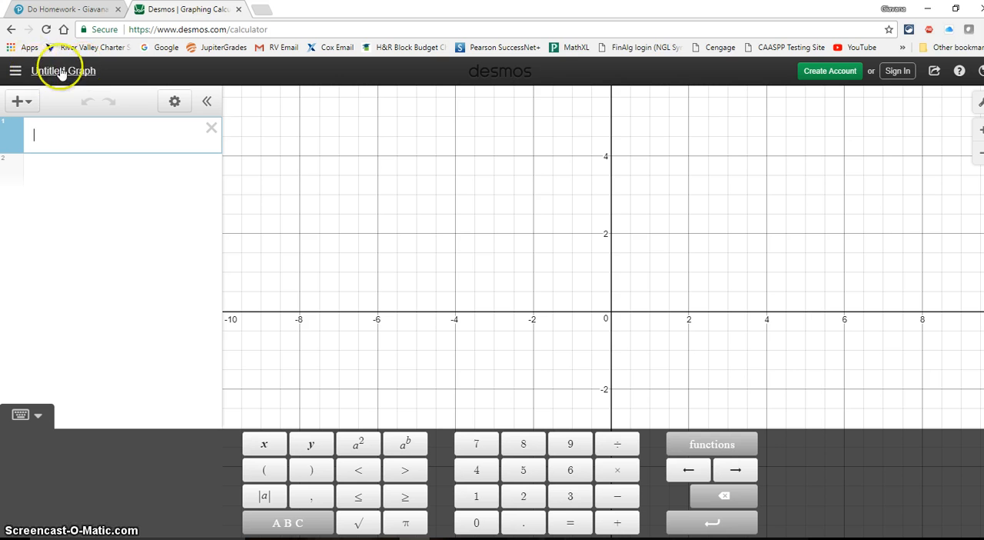
Open the example graph "Statistics: Linear Regression" from the built-in examples
{"action": "left_click", "coordinate": [15, 75]}
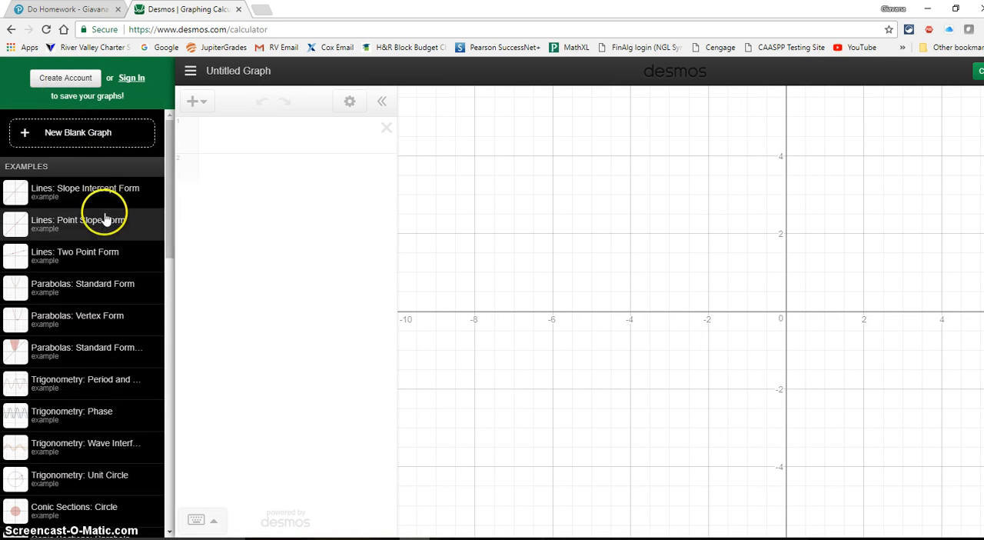
{"action": "scroll", "coordinate": [105, 220], "scroll_direction": "down", "scroll_amount": 5}
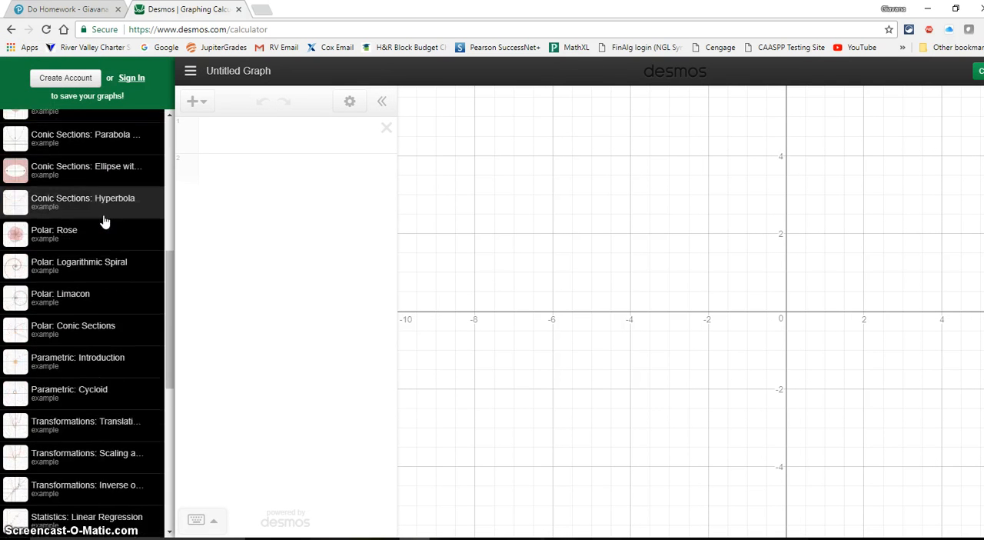
{"action": "scroll", "coordinate": [104, 221], "scroll_direction": "down", "scroll_amount": 3}
{"action": "scroll", "coordinate": [104, 221], "scroll_direction": "down", "scroll_amount": 2}
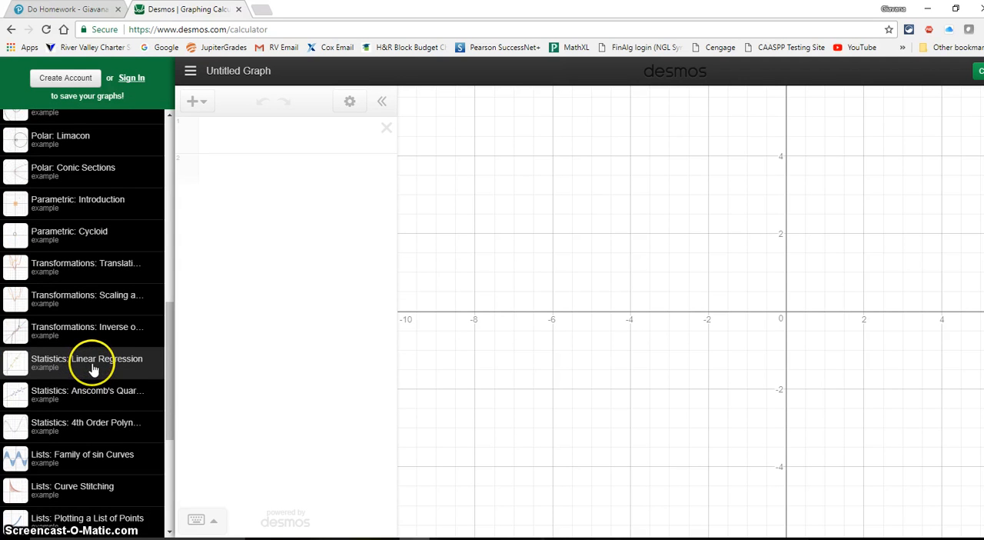
{"action": "left_click", "coordinate": [83, 369]}
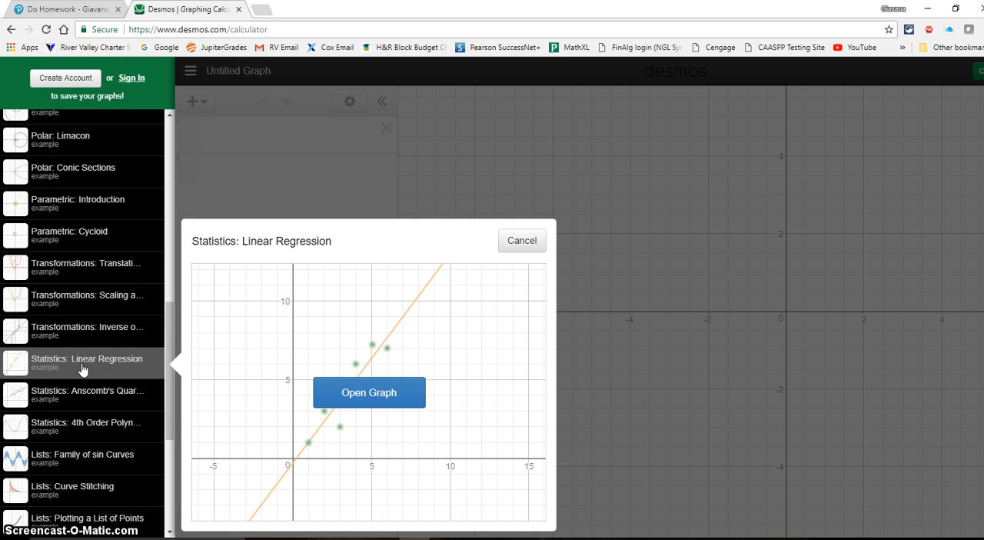
{"action": "left_click", "coordinate": [362, 397]}
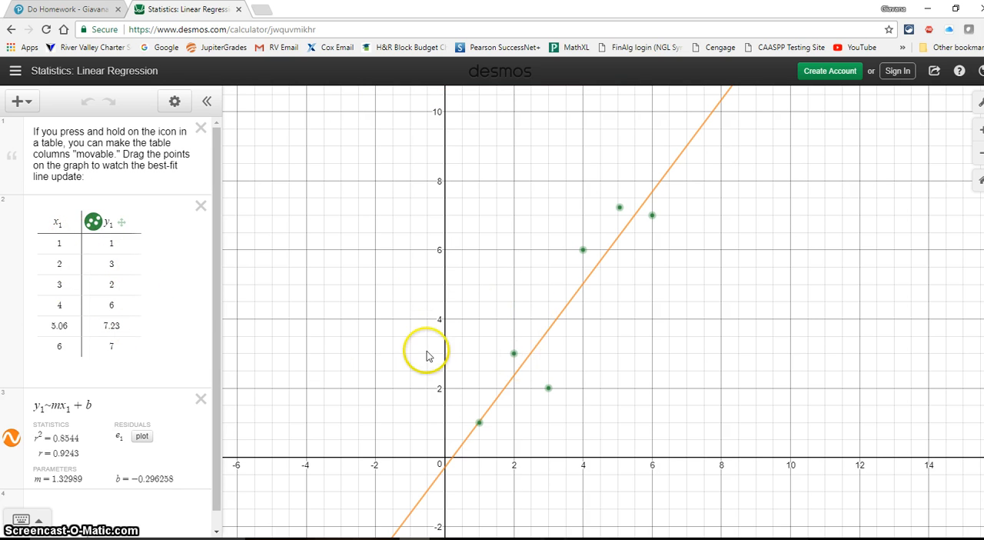
Replace the table's first five x₁ values with 25, 33, 31, 43 and 48, and clear the sixth x₁ value
{"action": "left_click", "coordinate": [69, 243]}
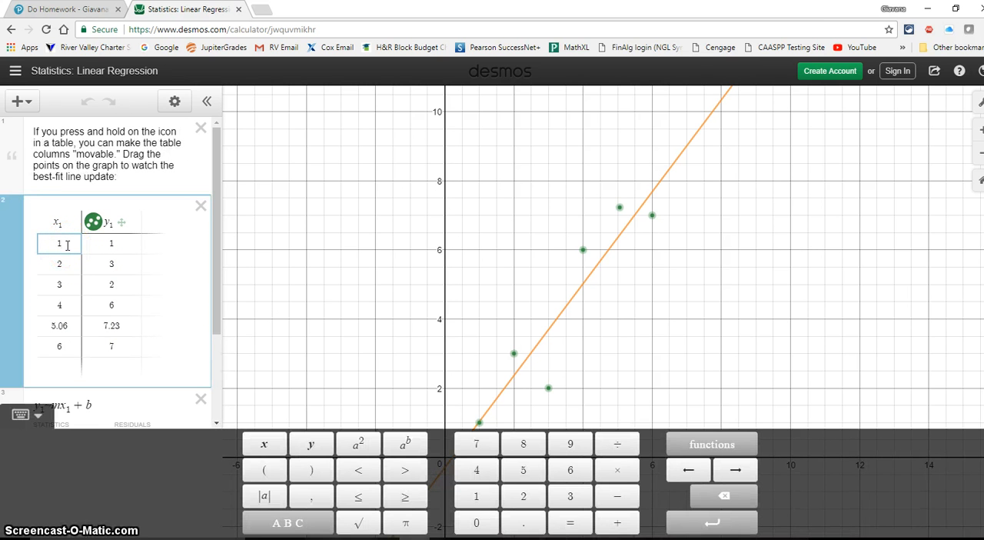
{"action": "key", "text": "BackSpace"}
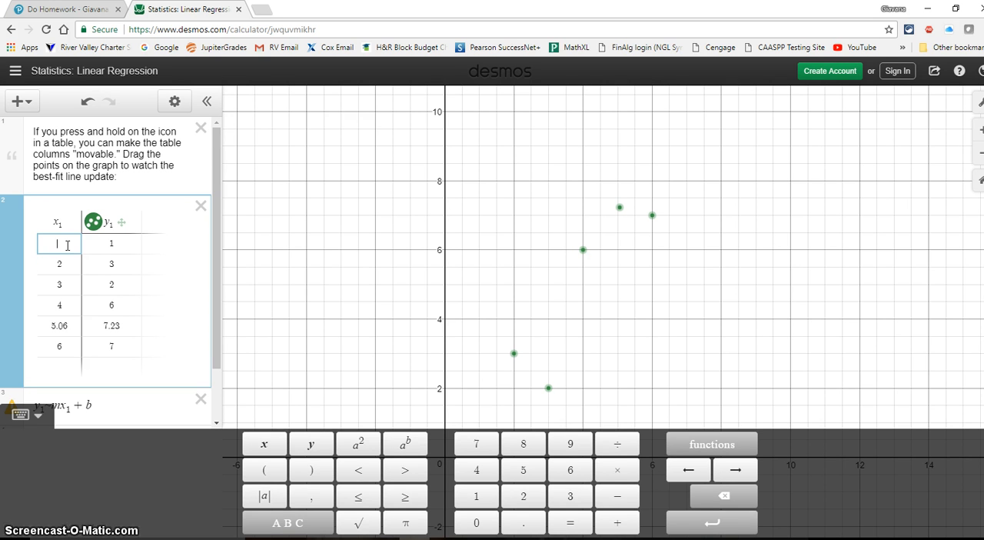
{"action": "type", "text": "25"}
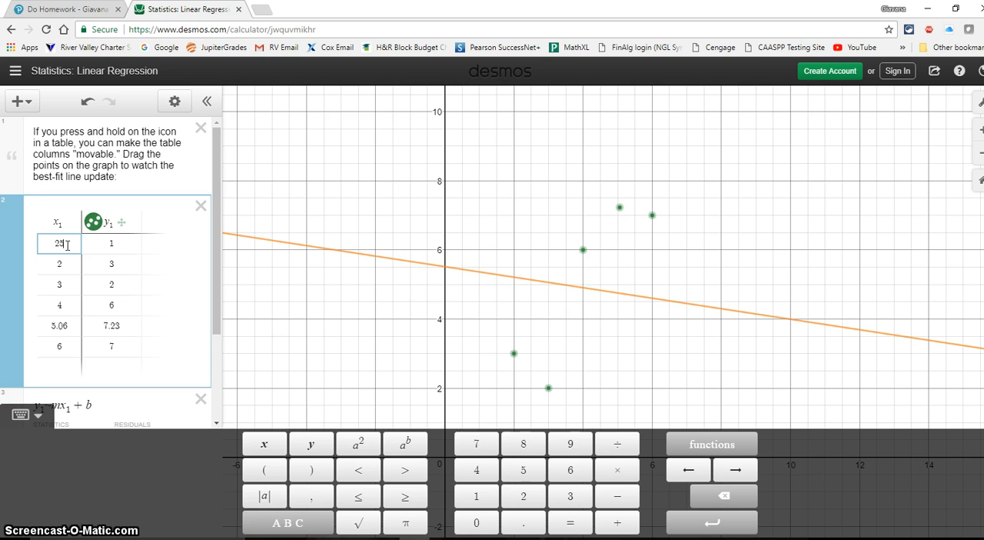
{"action": "key", "text": "Return"}
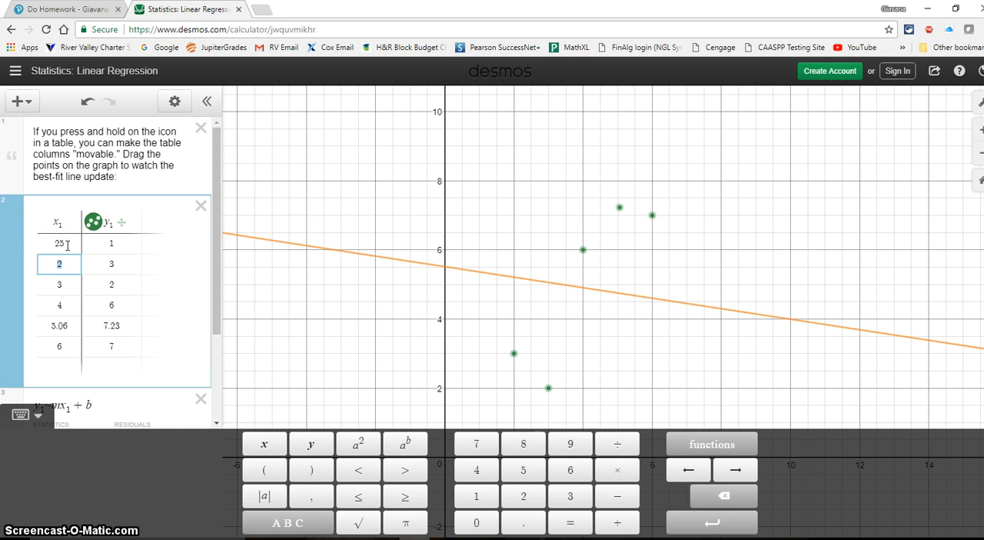
{"action": "type", "text": "33"}
{"action": "key", "text": "Return"}
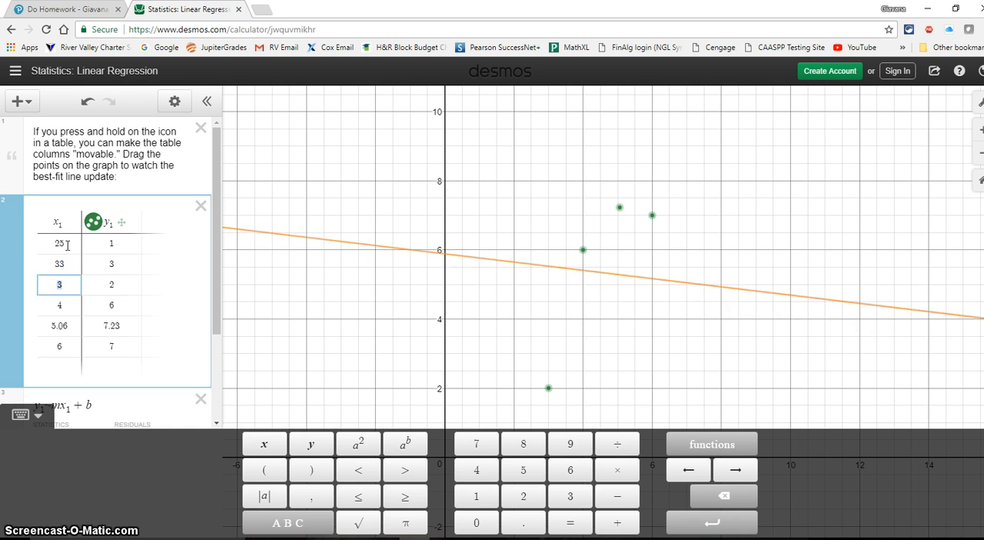
{"action": "type", "text": "1"}
{"action": "key", "text": "Return"}
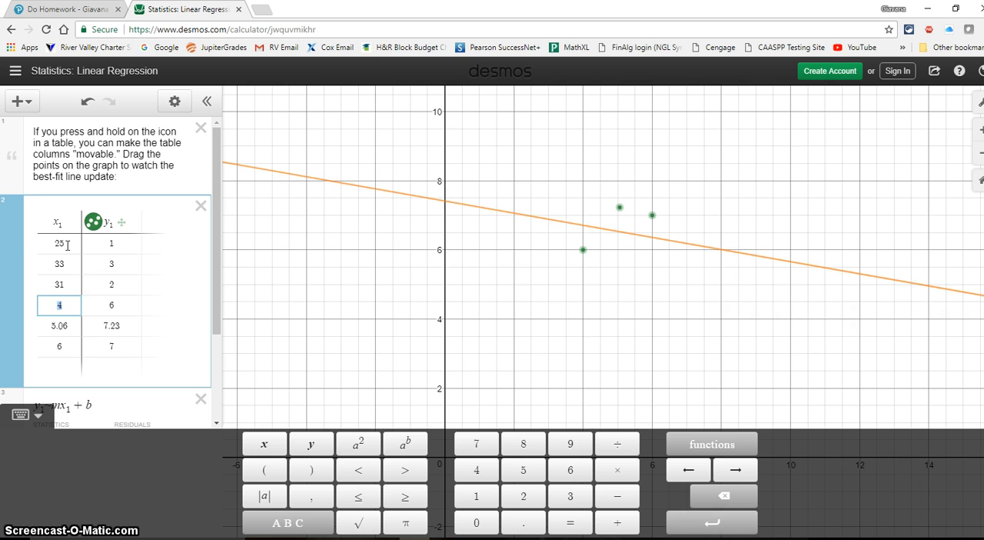
{"action": "type", "text": "3"}
{"action": "key", "text": "Return"}
{"action": "type", "text": "48"}
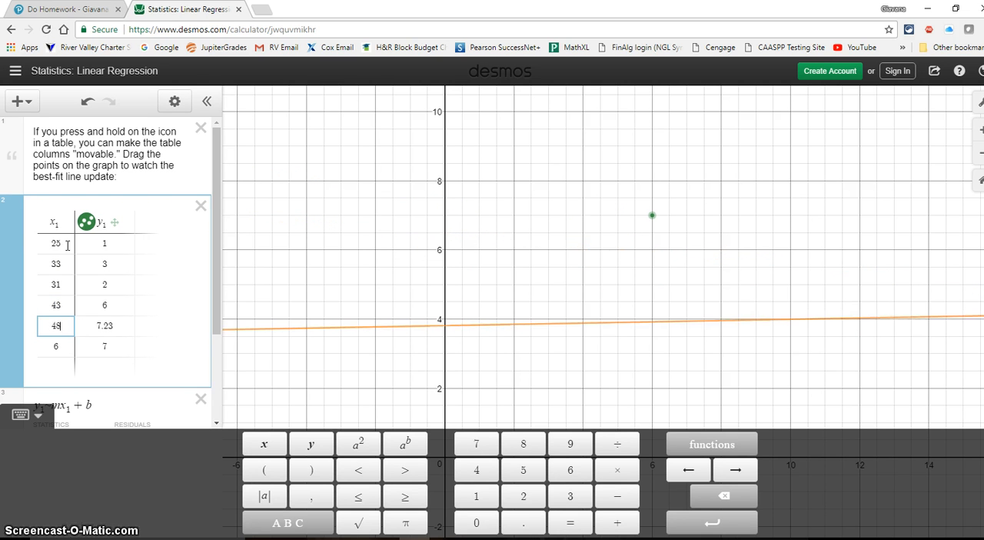
{"action": "key", "text": "Return"}
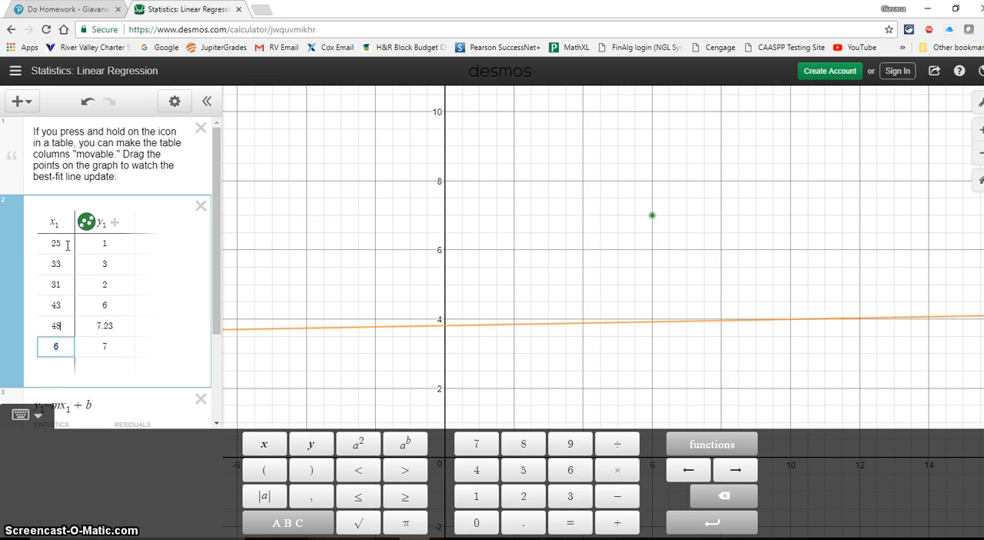
{"action": "key", "text": "BackSpace"}
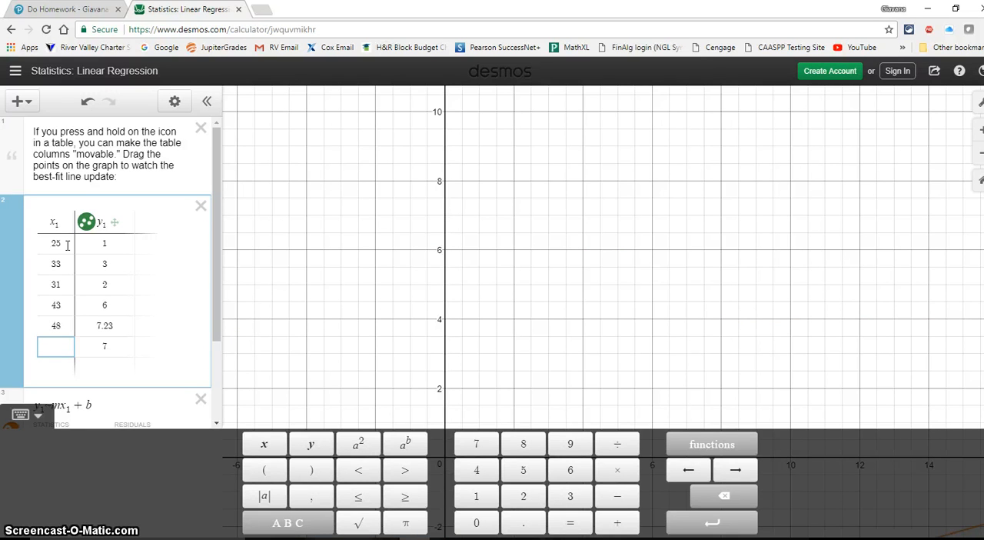
Replace the table's first five y₁ values with 25, 24, 26, 21 and 33, and clear the sixth y₁ value
{"action": "left_click", "coordinate": [107, 243]}
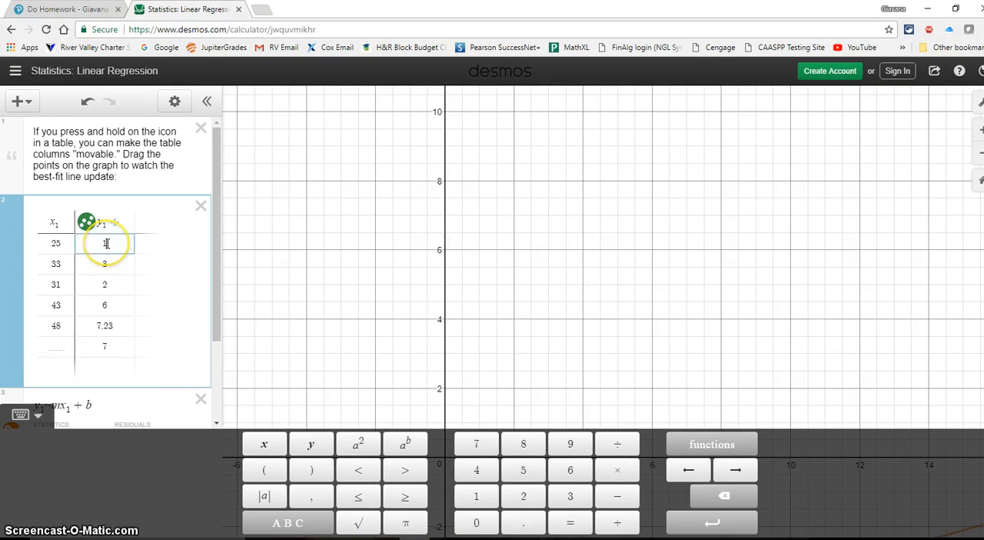
{"action": "key", "text": "BackSpace"}
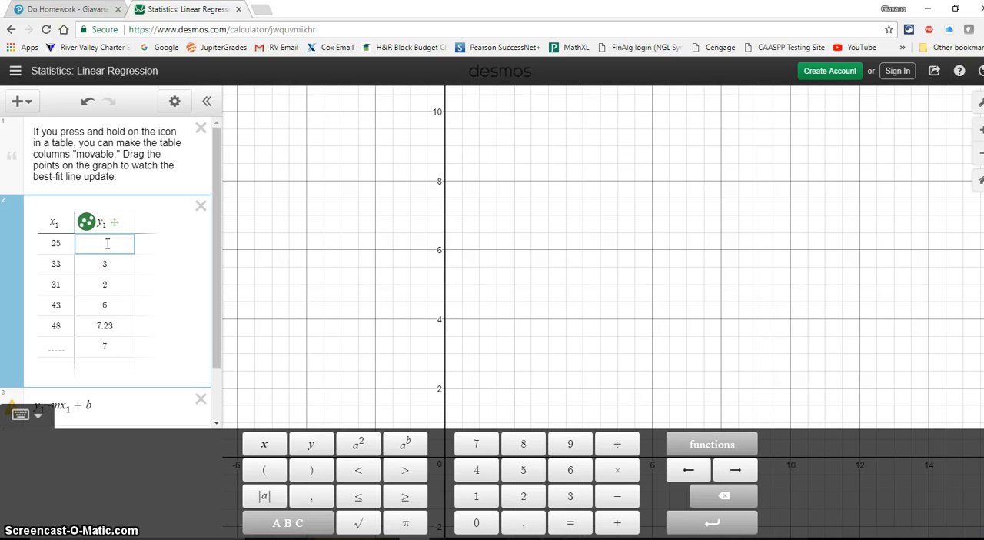
{"action": "type", "text": "25"}
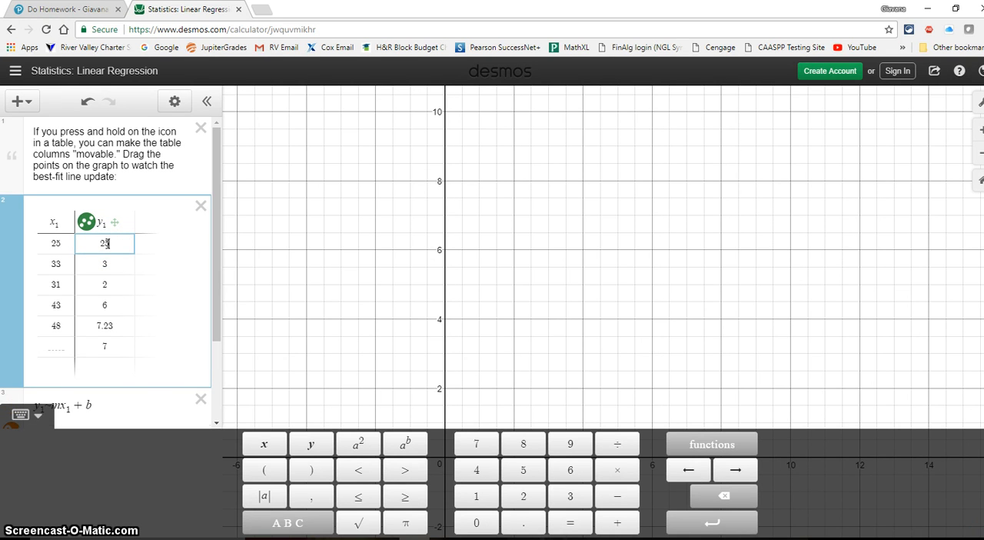
{"action": "key", "text": "Return"}
{"action": "key", "text": "BackSpace"}
{"action": "type", "text": "24"}
{"action": "key", "text": "Return"}
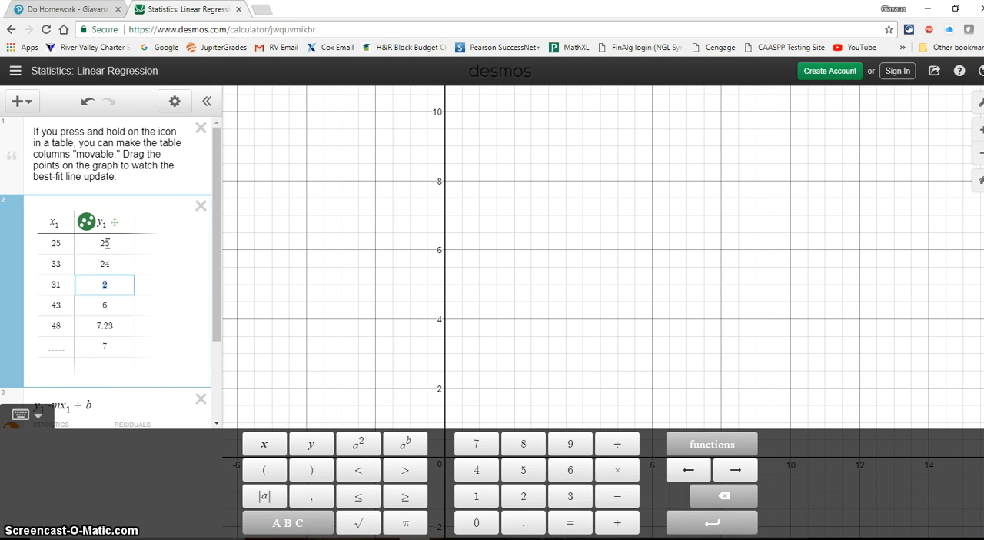
{"action": "type", "text": "26"}
{"action": "key", "text": "Return"}
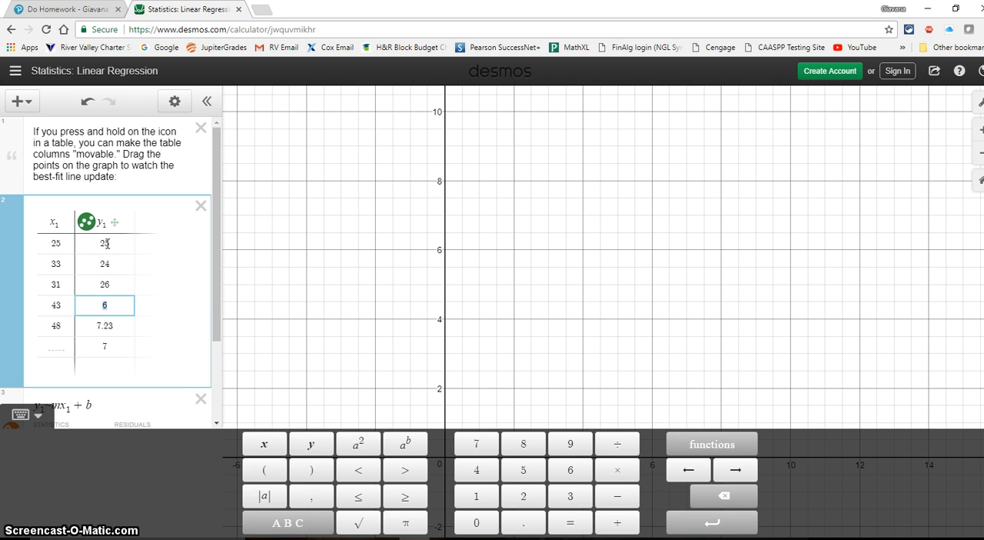
{"action": "type", "text": "21"}
{"action": "key", "text": "Return"}
{"action": "type", "text": "33"}
{"action": "key", "text": "Return"}
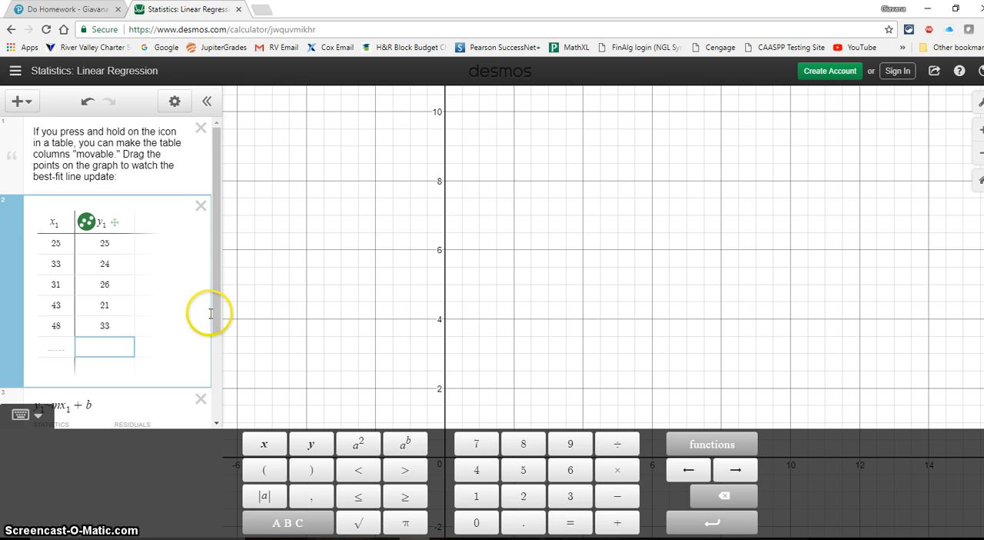
{"action": "left_click", "coordinate": [237, 314]}
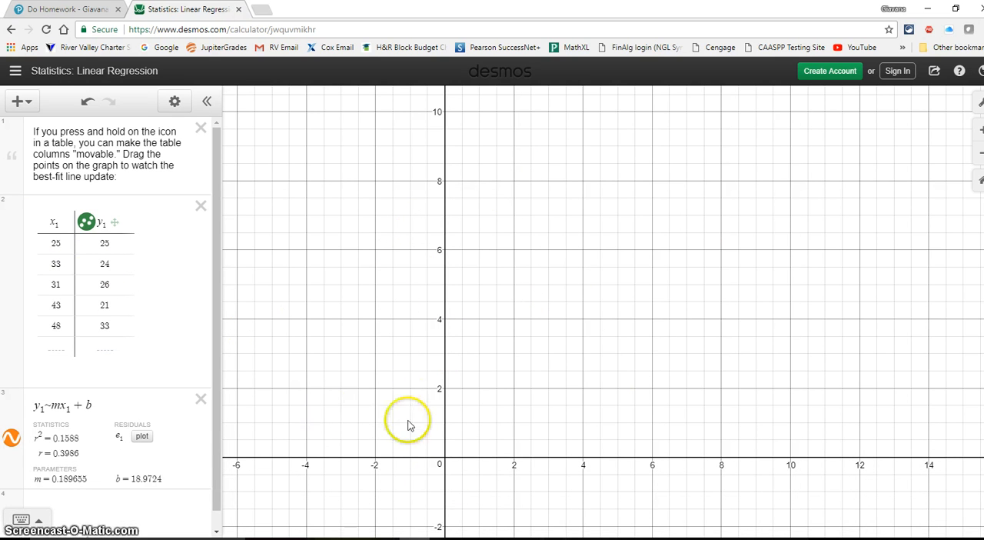
Examine the plotted data points and the line of best fit over the x and y range of the entered data
{"action": "left_click_drag", "start_coordinate": [684, 296], "coordinate": [538, 435]}
{"action": "left_click_drag", "start_coordinate": [706, 284], "coordinate": [435, 200]}
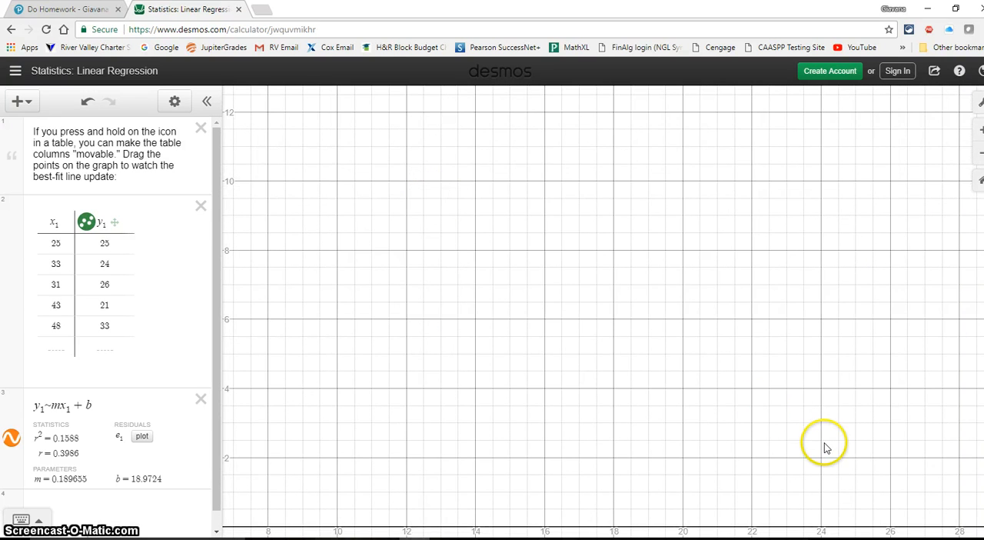
{"action": "left_click_drag", "start_coordinate": [825, 447], "coordinate": [464, 426]}
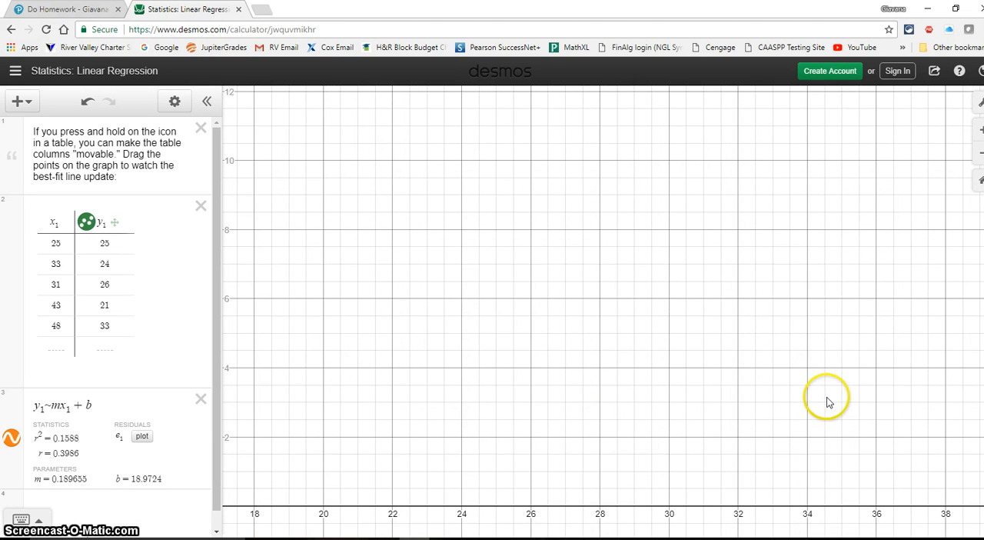
{"action": "left_click_drag", "start_coordinate": [826, 397], "coordinate": [766, 400]}
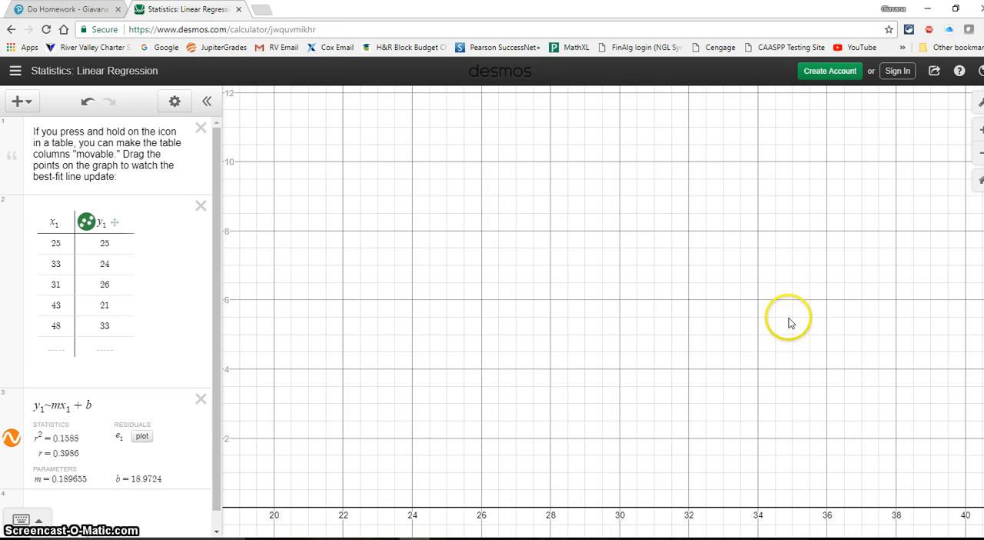
{"action": "left_click_drag", "start_coordinate": [821, 335], "coordinate": [582, 347]}
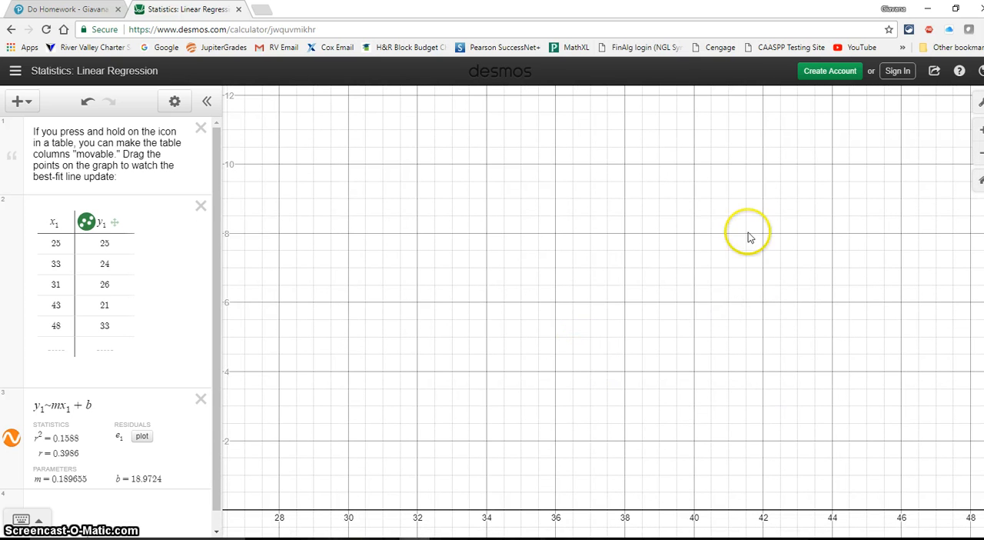
{"action": "left_click_drag", "start_coordinate": [677, 244], "coordinate": [667, 441]}
{"action": "left_click_drag", "start_coordinate": [689, 223], "coordinate": [714, 428]}
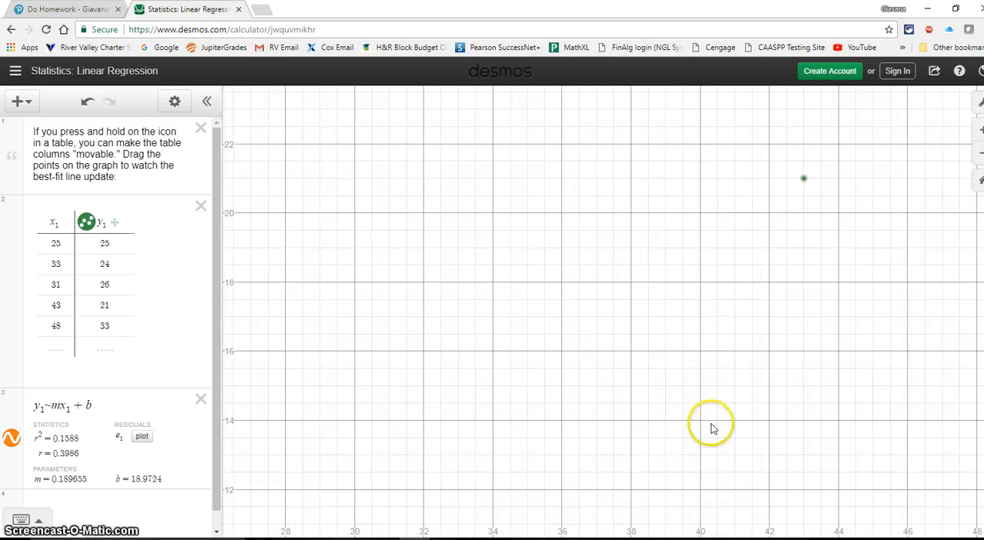
{"action": "left_click_drag", "start_coordinate": [700, 318], "coordinate": [716, 455]}
{"action": "left_click_drag", "start_coordinate": [705, 292], "coordinate": [545, 393]}
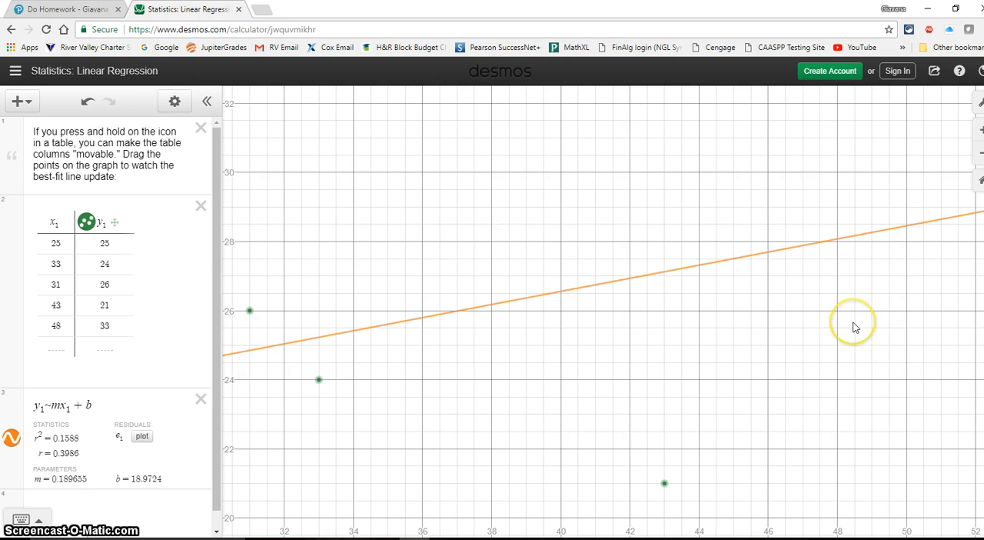
{"action": "left_click_drag", "start_coordinate": [853, 327], "coordinate": [825, 457]}
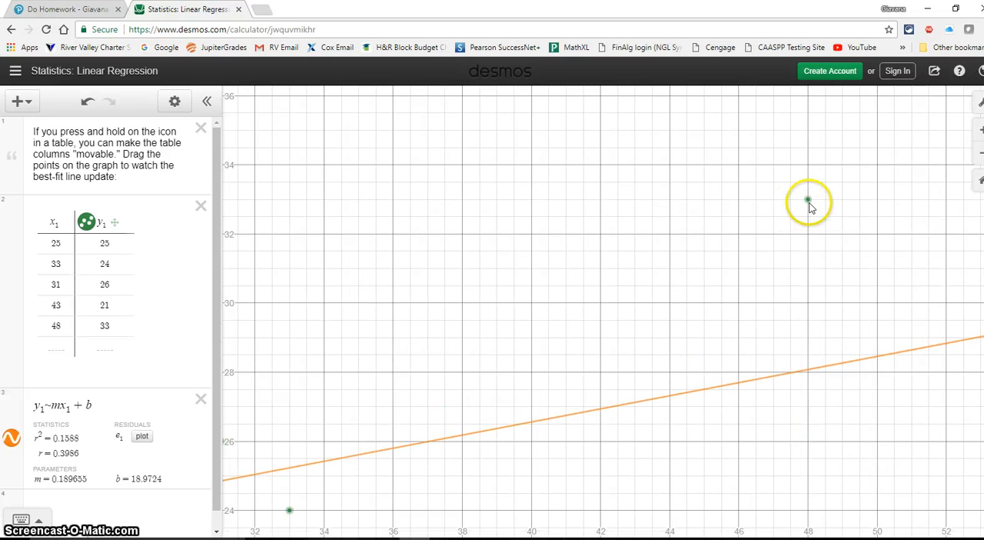
{"action": "left_click_drag", "start_coordinate": [817, 417], "coordinate": [890, 314]}
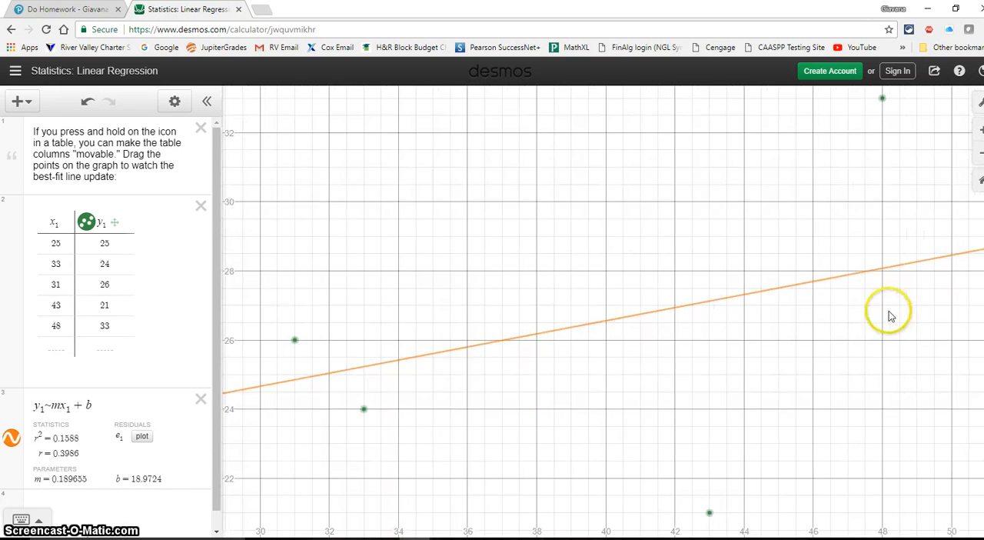
{"action": "left_click_drag", "start_coordinate": [694, 379], "coordinate": [752, 365]}
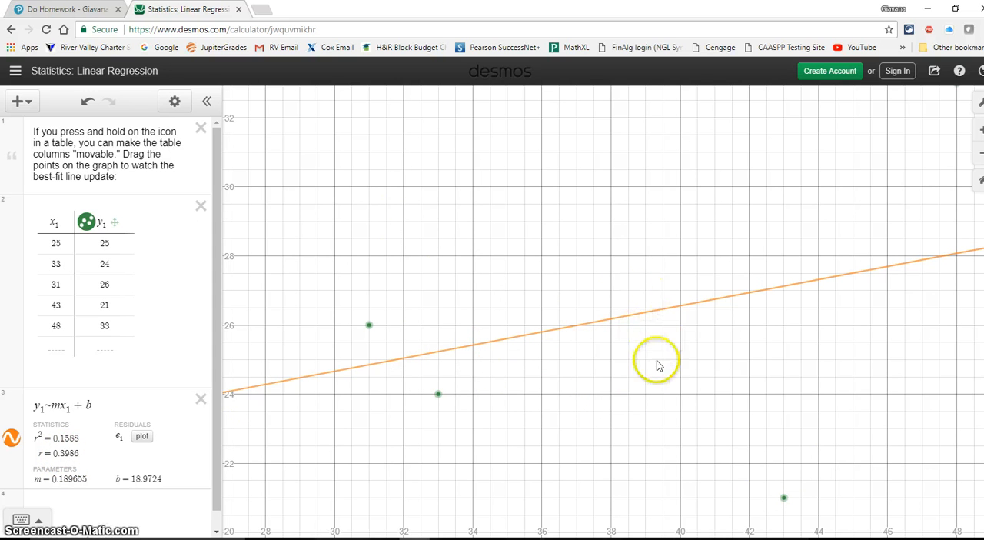
{"action": "left_click_drag", "start_coordinate": [698, 334], "coordinate": [514, 404]}
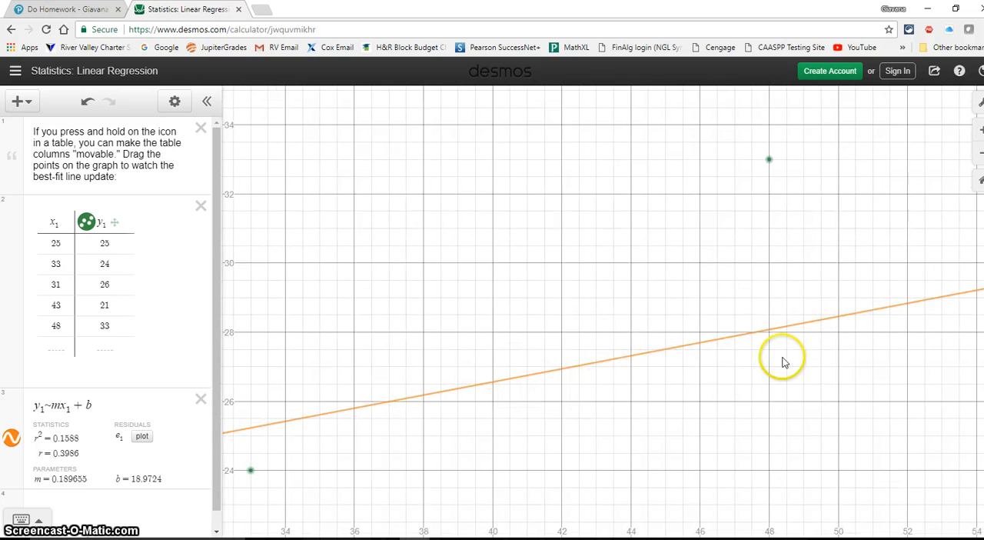
Return to the MathXL homework question and enter the line of best fit with slope 0.19 and y-intercept 18.97
{"action": "left_click_drag", "start_coordinate": [784, 362], "coordinate": [880, 264]}
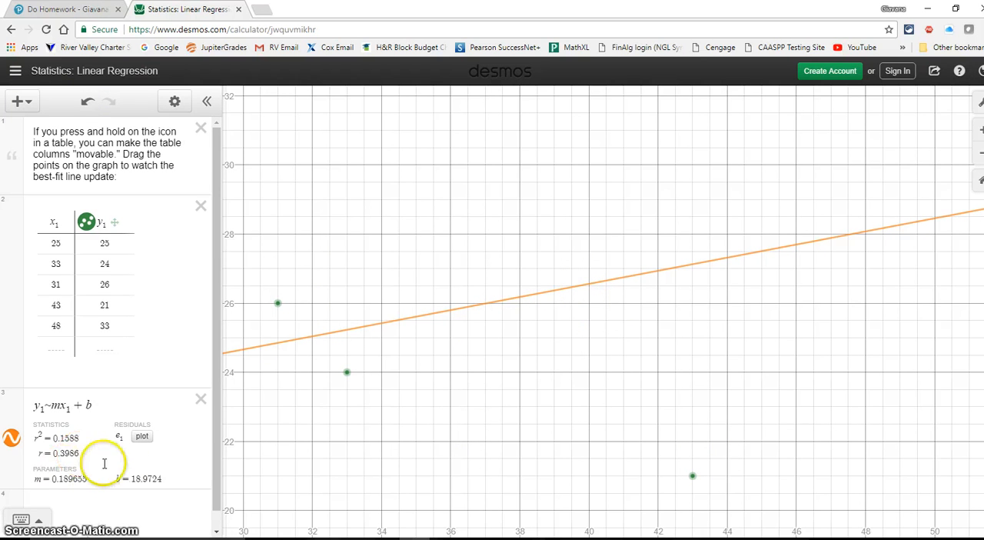
{"action": "left_click", "coordinate": [81, 9]}
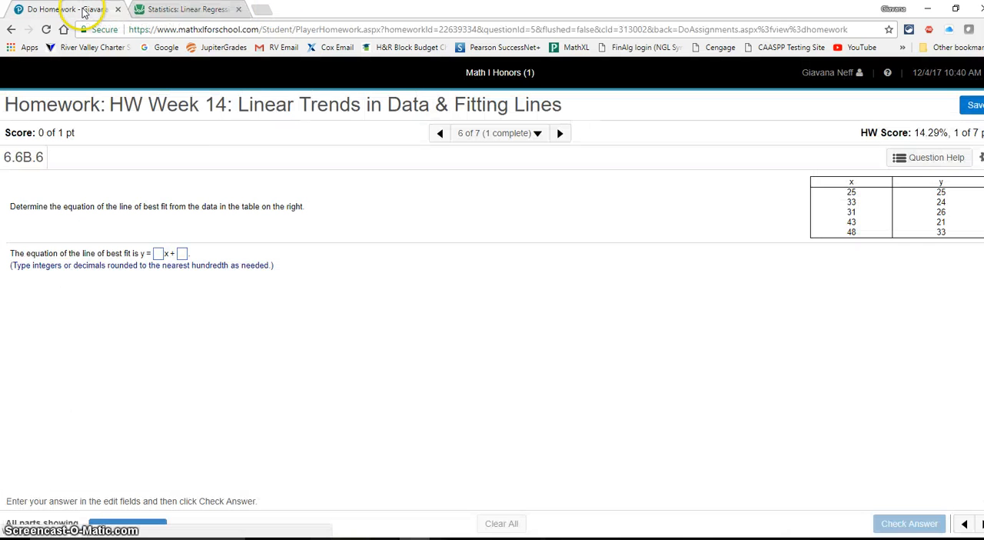
{"action": "left_click", "coordinate": [159, 253]}
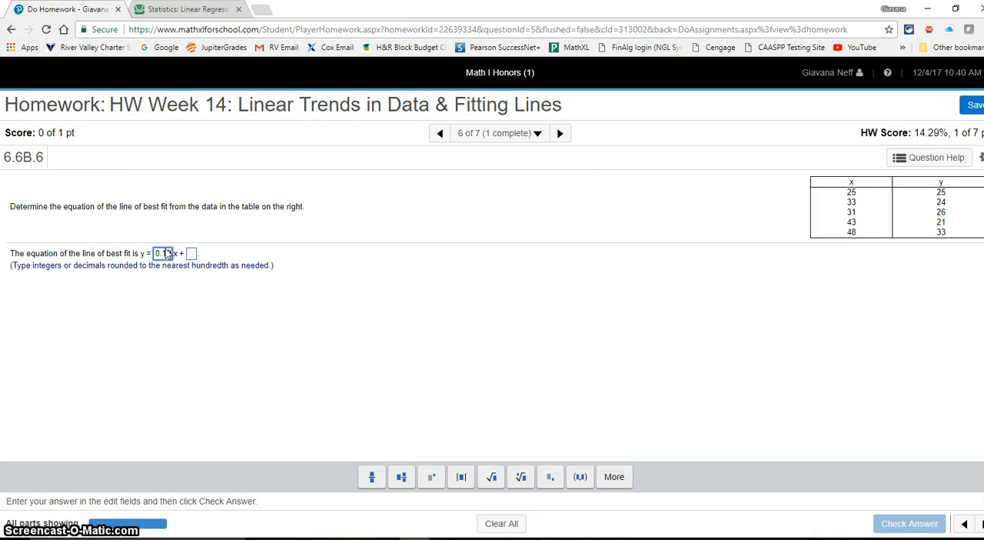
{"action": "type", "text": "0.19"}
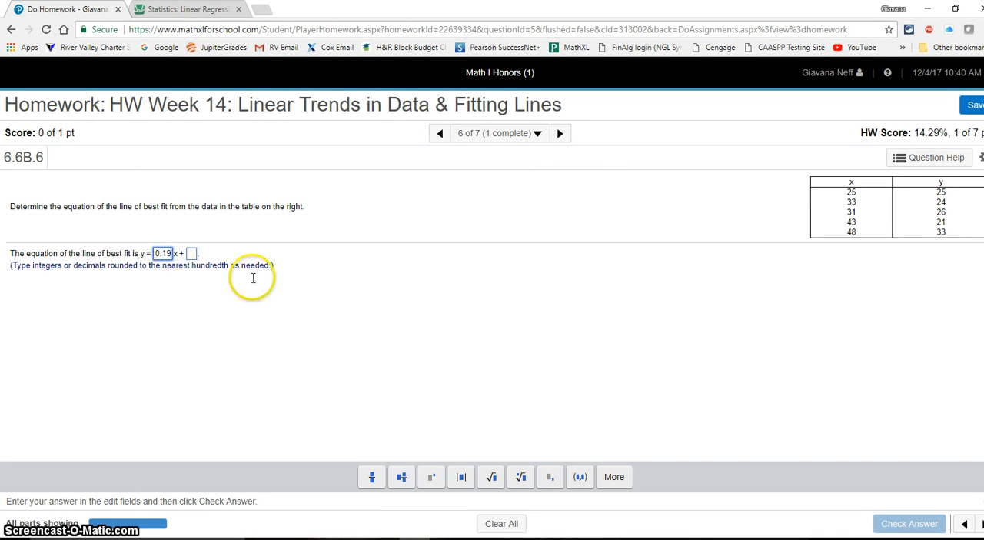
{"action": "left_click", "coordinate": [191, 254]}
{"action": "type", "text": "18.97"}
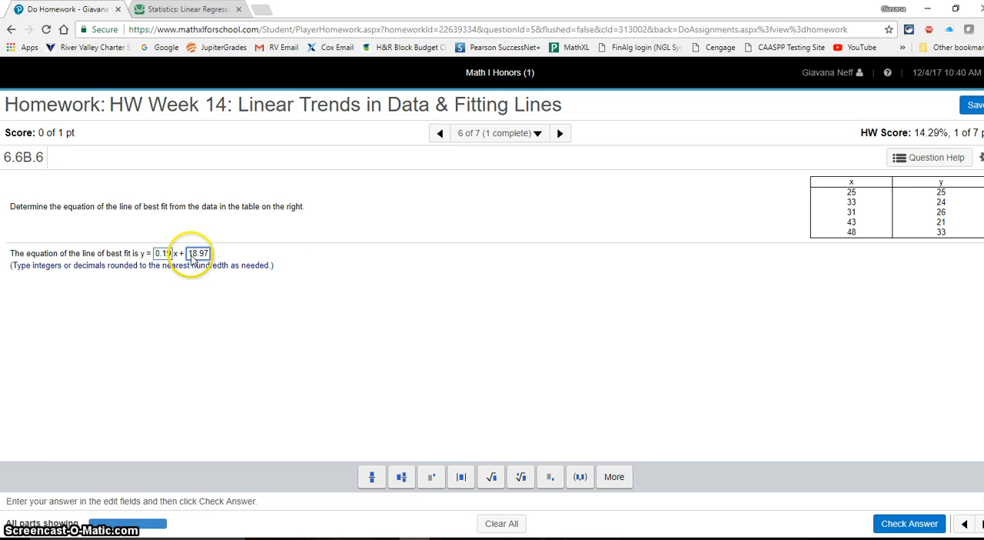
Submit the best-fit equation for checking and continue to the next homework question
{"action": "left_click", "coordinate": [909, 522]}
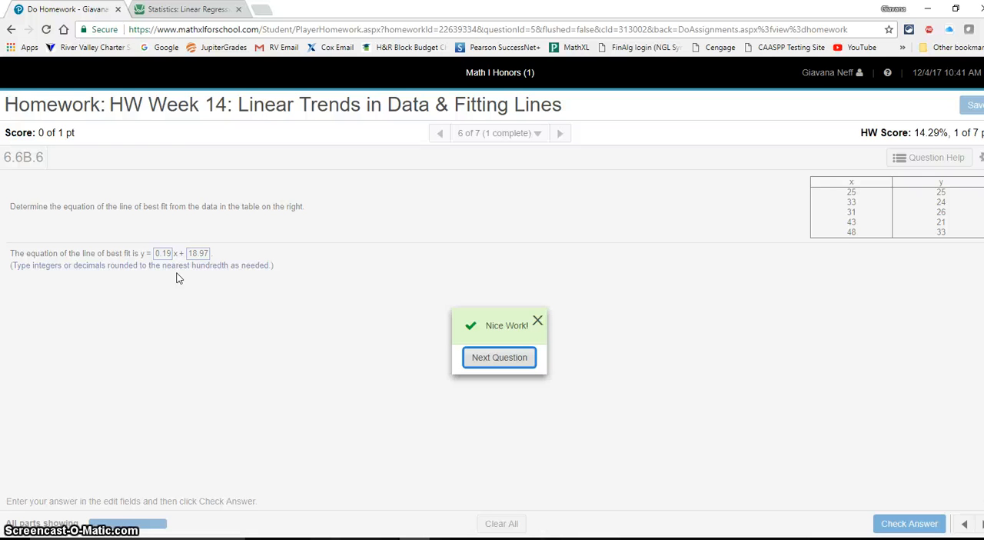
{"action": "left_click", "coordinate": [495, 358]}
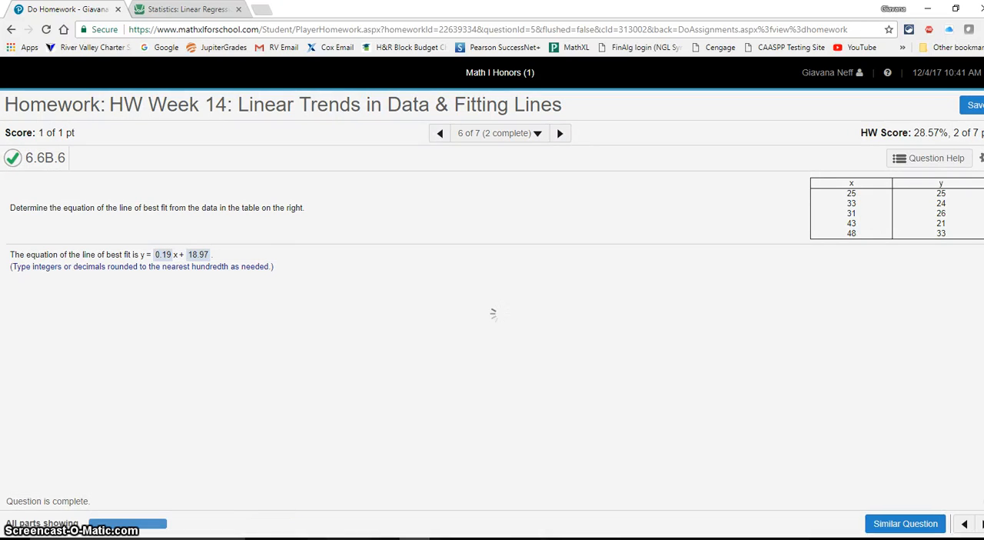